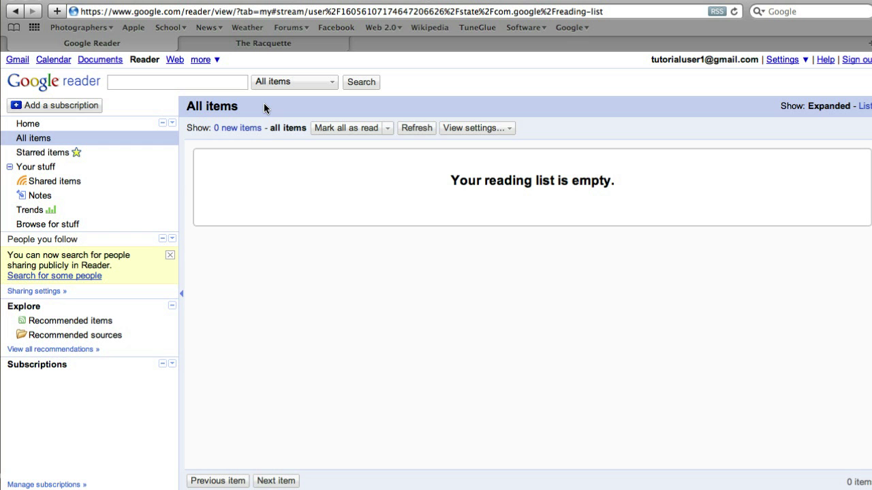
# Open The Racquette's articles.rss feed in Safari, copy its address, and go back to Google Reader.
pyautogui.click(244, 45)
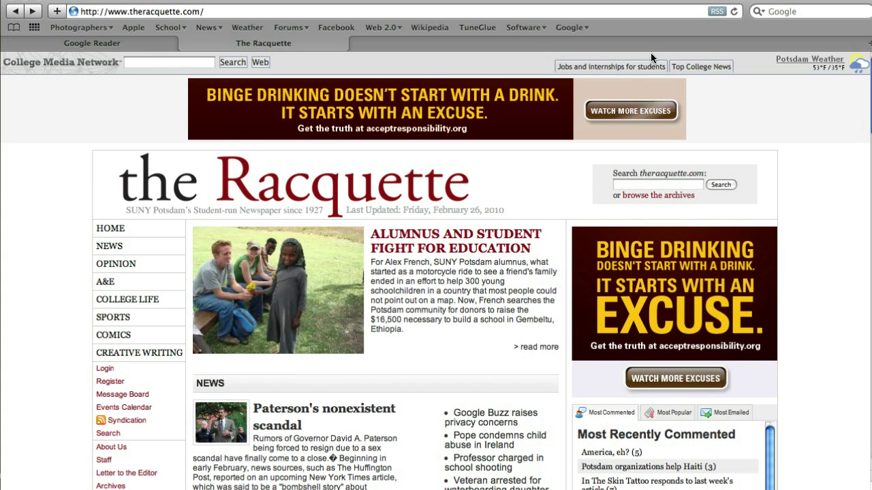
pyautogui.click(716, 12)
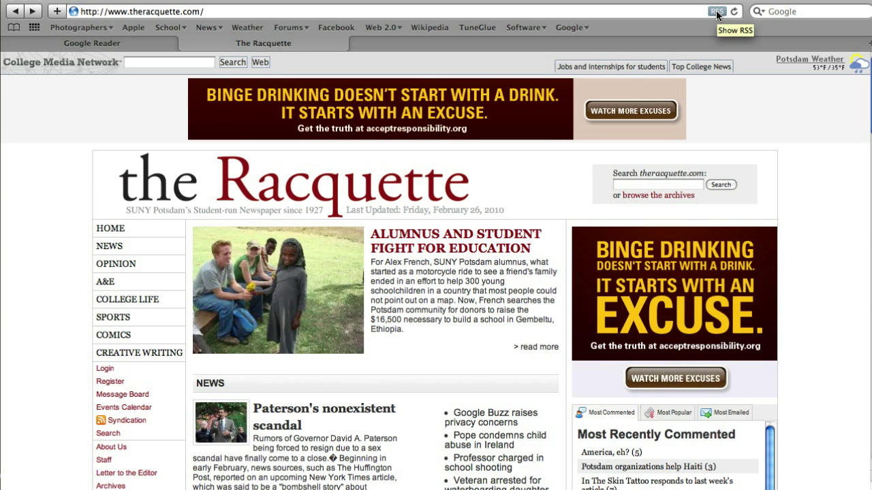
pyautogui.click(717, 13)
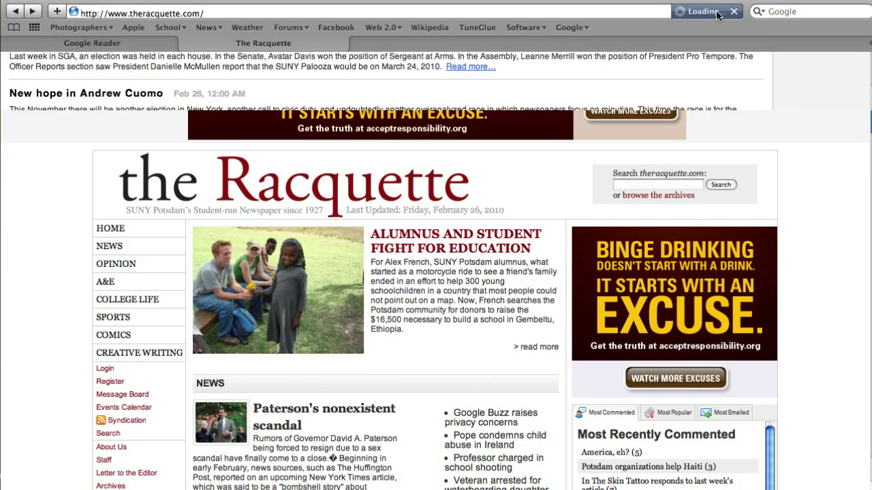
pyautogui.click(73, 13)
pyautogui.press('super+c')
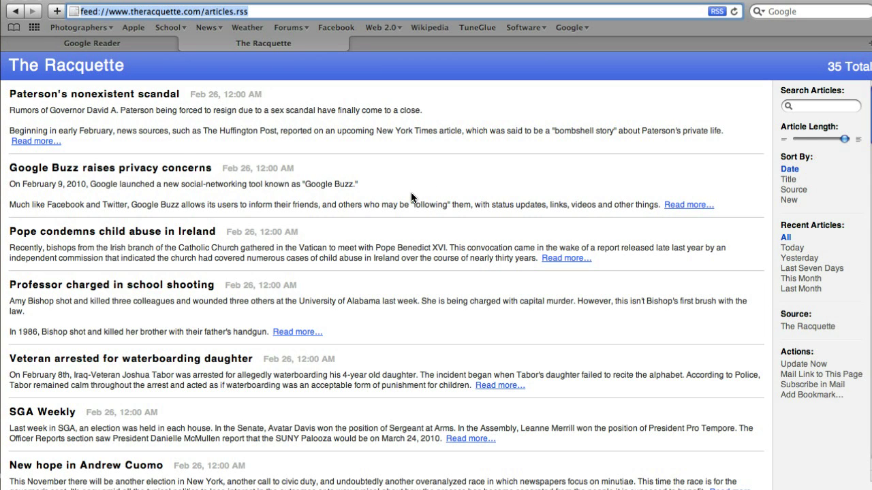
pyautogui.scroll(-8, 230, 138)
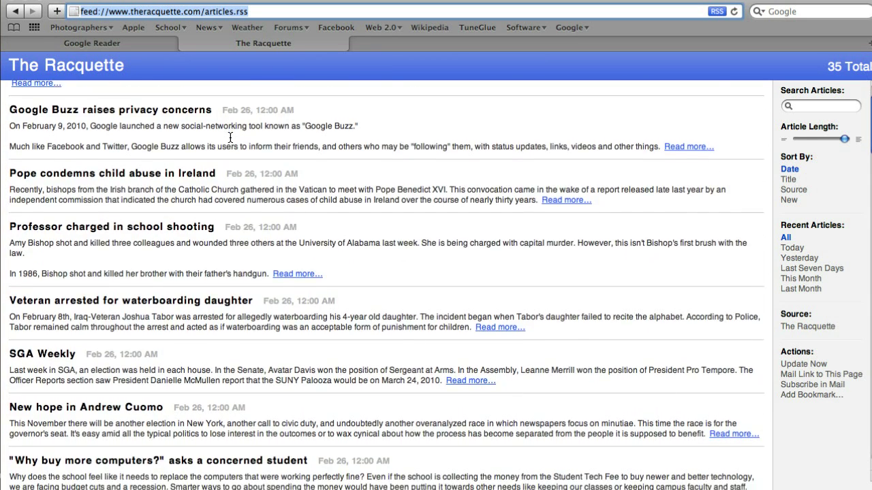
pyautogui.scroll(8, 333, 298)
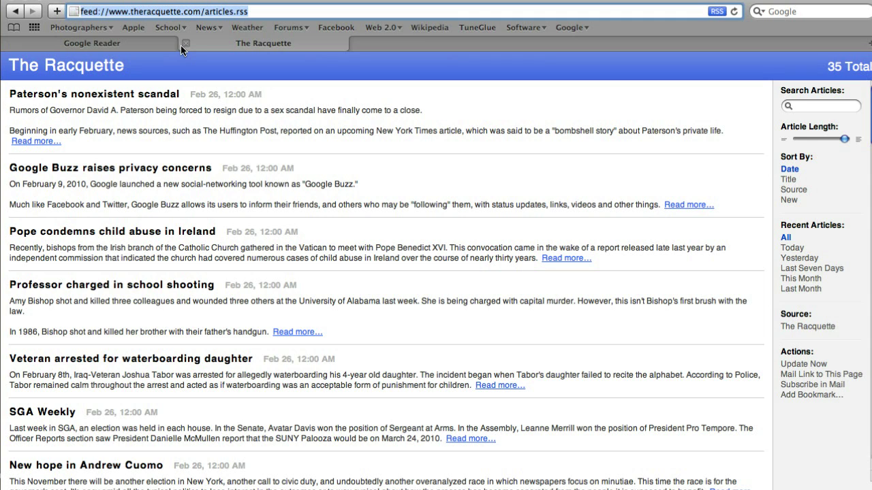
pyautogui.click(145, 45)
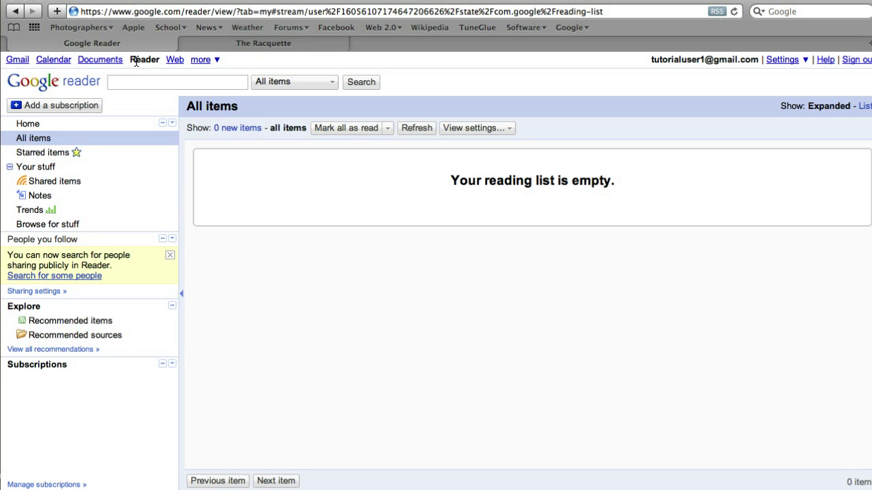
# Subscribe to The Racquette by pasting the copied articles.rss feed address.
pyautogui.click(73, 109)
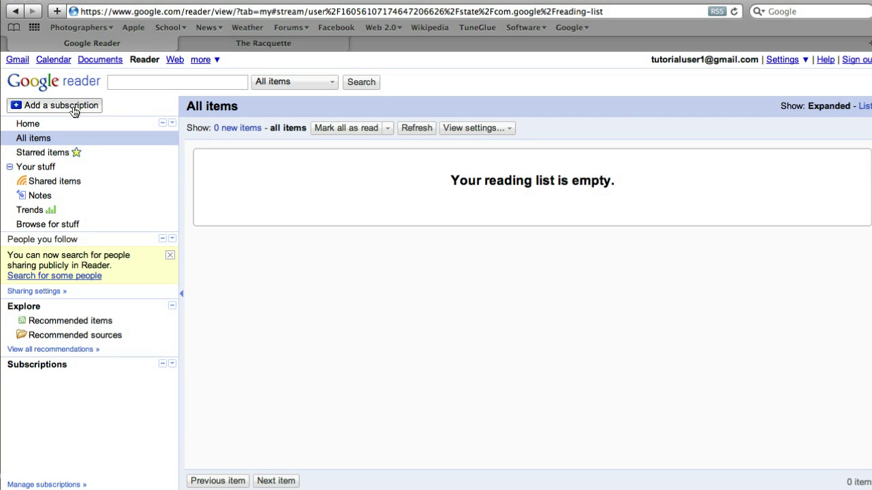
pyautogui.press('super+v')
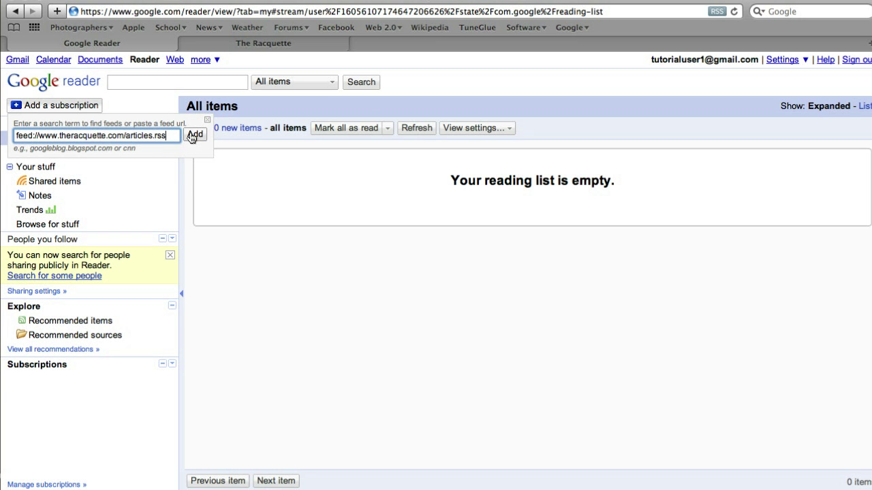
pyautogui.click(194, 136)
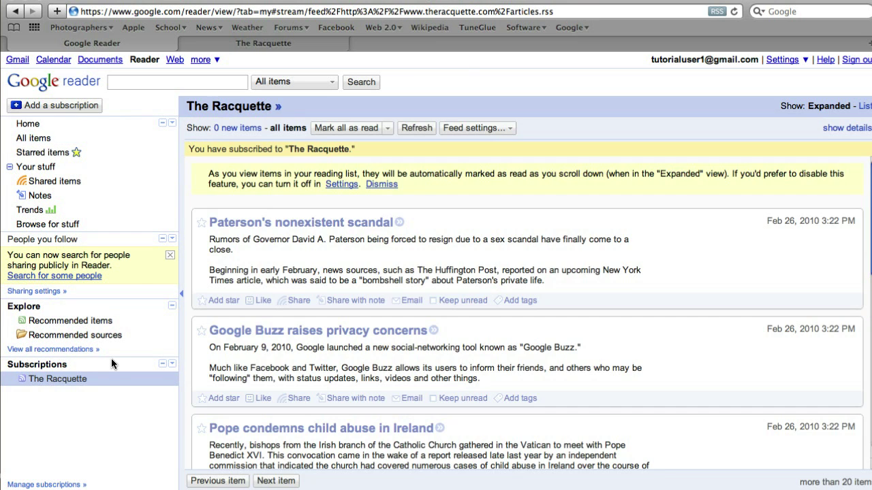
pyautogui.scroll(-5, 370, 317)
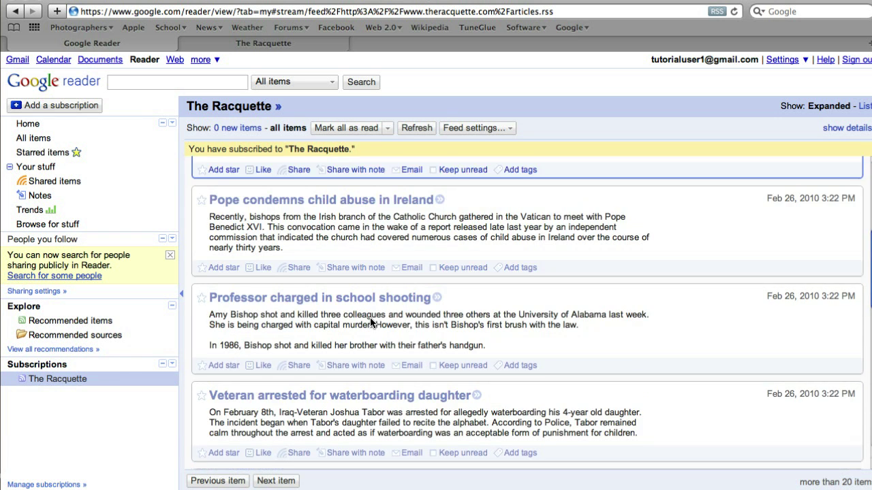
pyautogui.scroll(6, 370, 317)
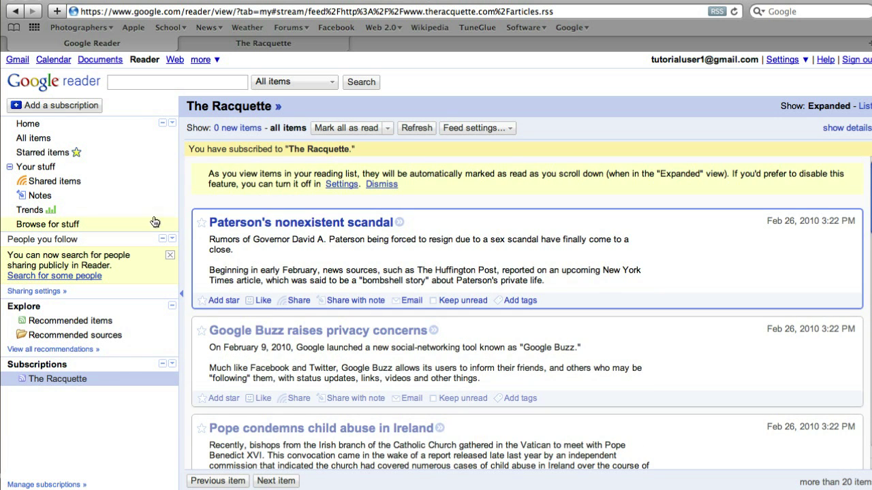
# Show the All items reading list with The Racquette's 10 articles.
pyautogui.click(38, 140)
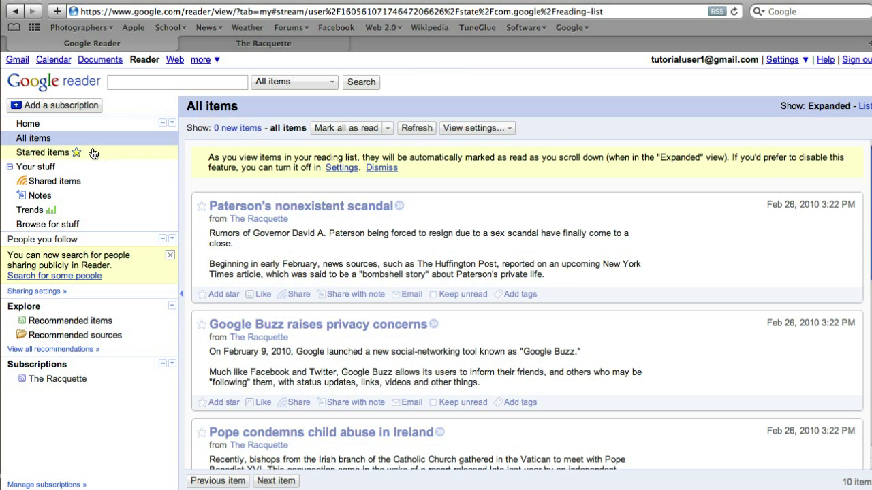
pyautogui.scroll(-2, 443, 267)
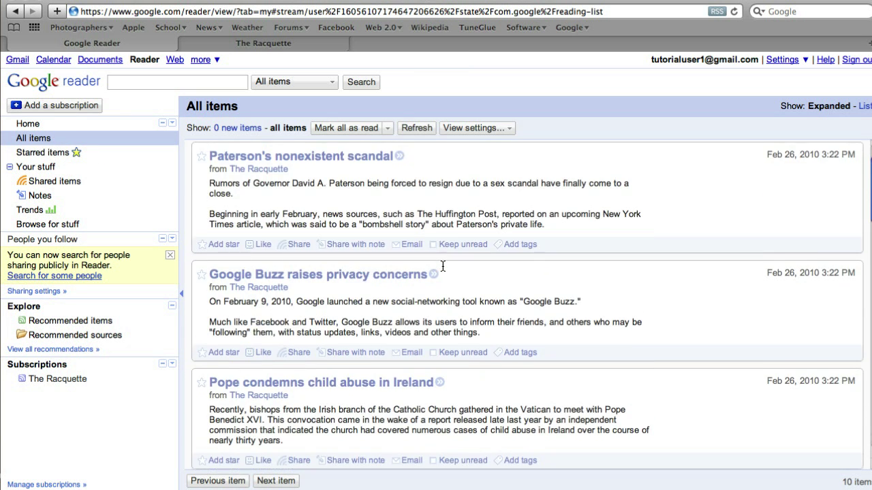
pyautogui.scroll(-10, 443, 267)
pyautogui.scroll(12, 443, 266)
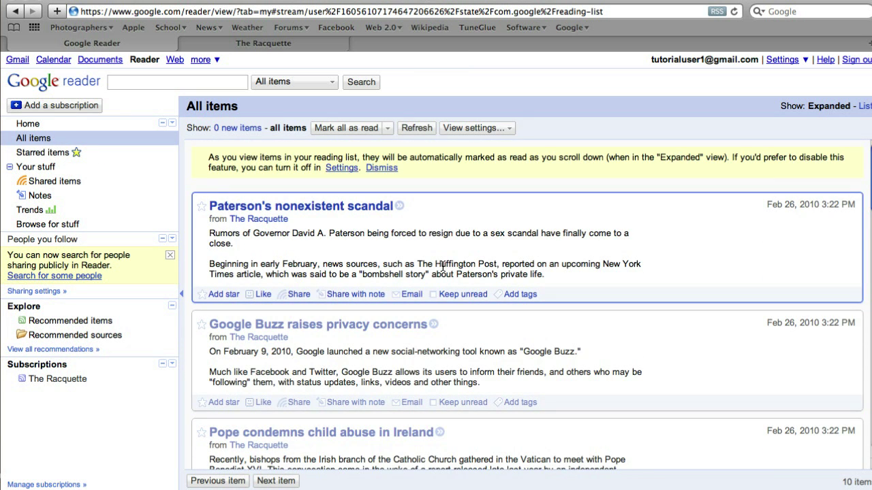
pyautogui.scroll(-1, 461, 280)
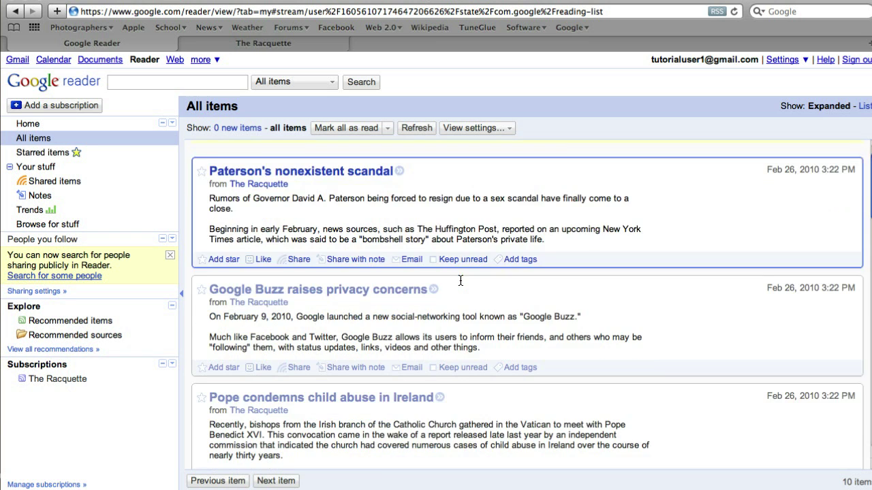
pyautogui.scroll(-10, 461, 281)
pyautogui.scroll(12, 460, 281)
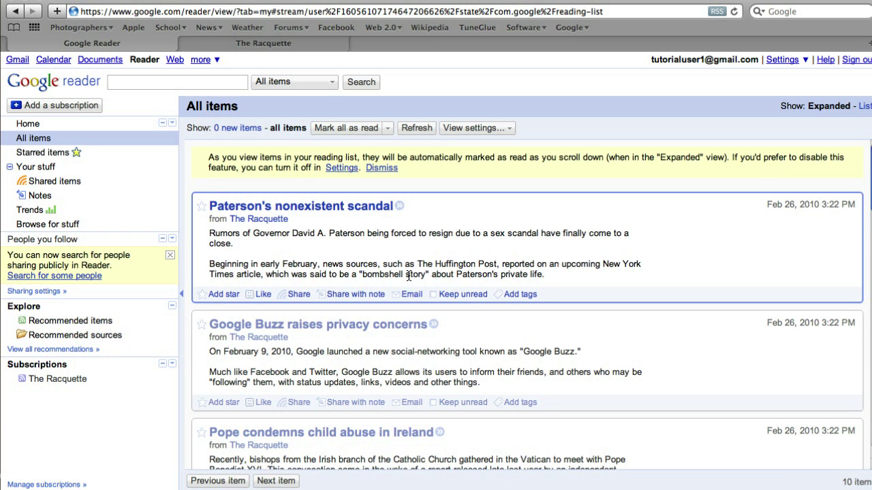
pyautogui.click(449, 298)
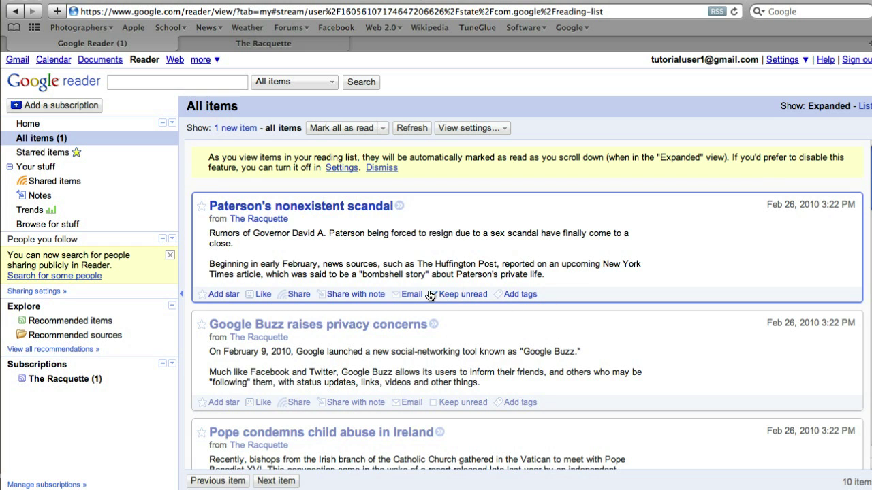
pyautogui.click(49, 154)
pyautogui.click(56, 227)
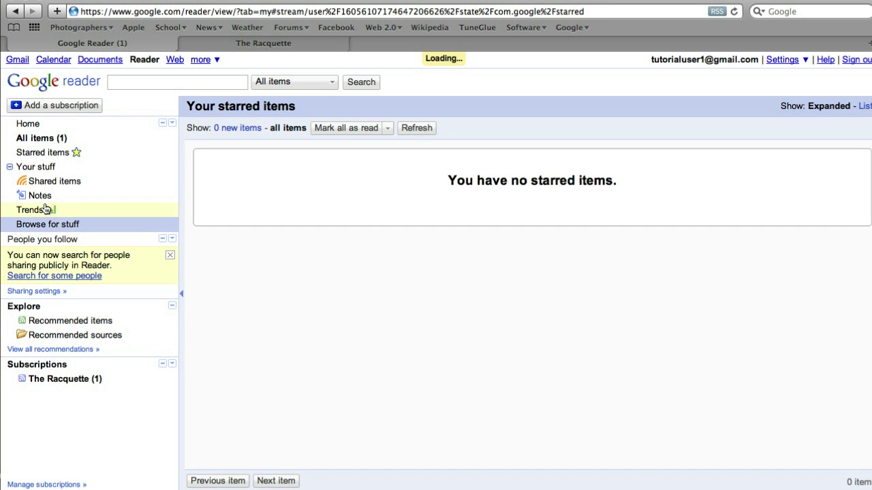
pyautogui.click(43, 183)
pyautogui.click(34, 169)
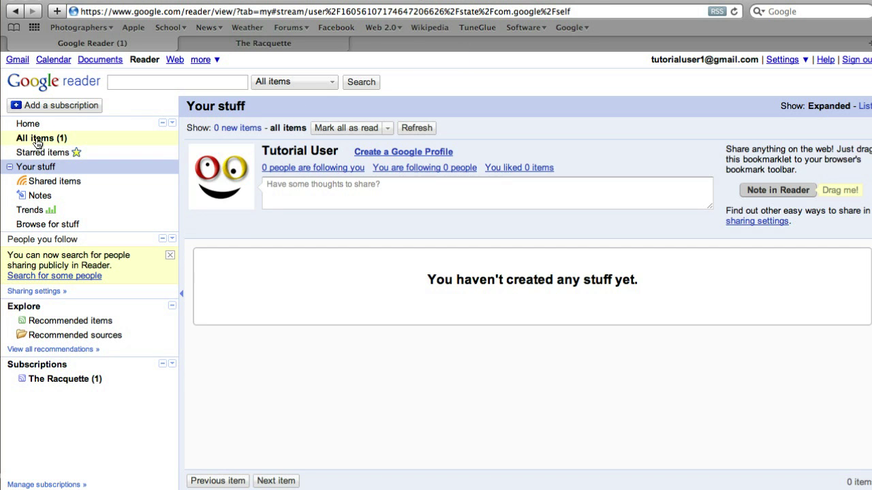
pyautogui.click(36, 140)
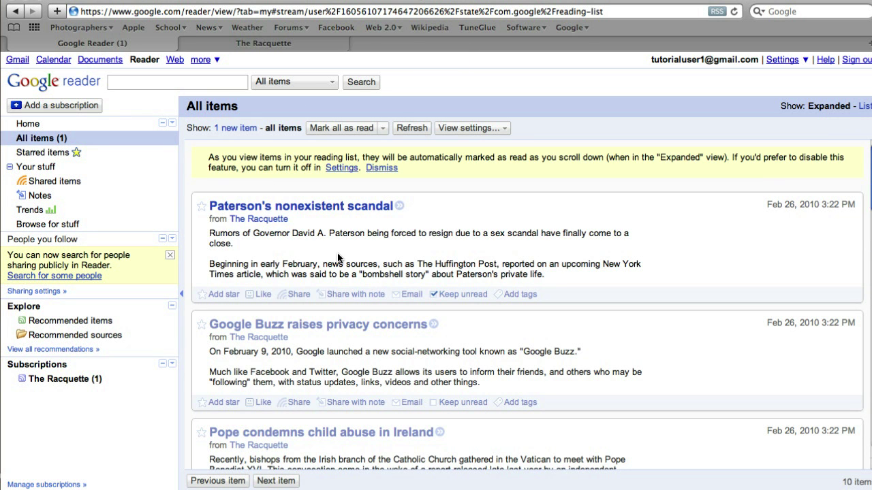
pyautogui.click(433, 294)
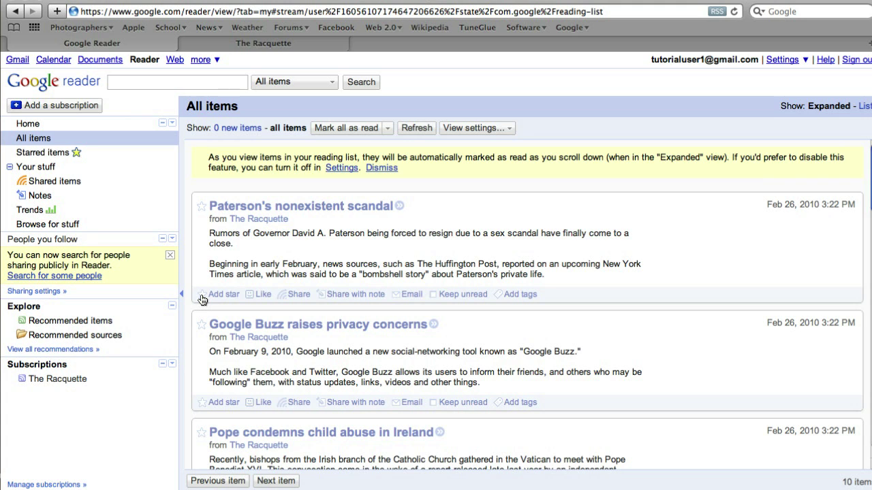
pyautogui.click(202, 295)
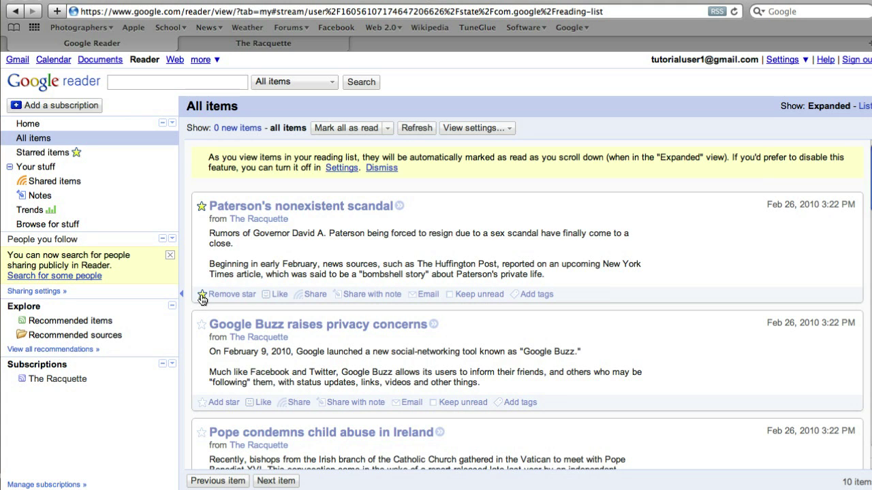
pyautogui.click(44, 154)
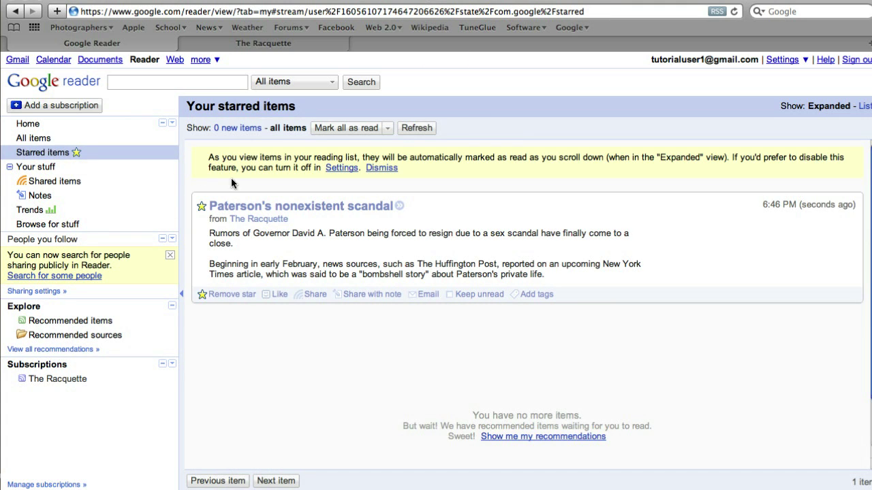
pyautogui.click(28, 137)
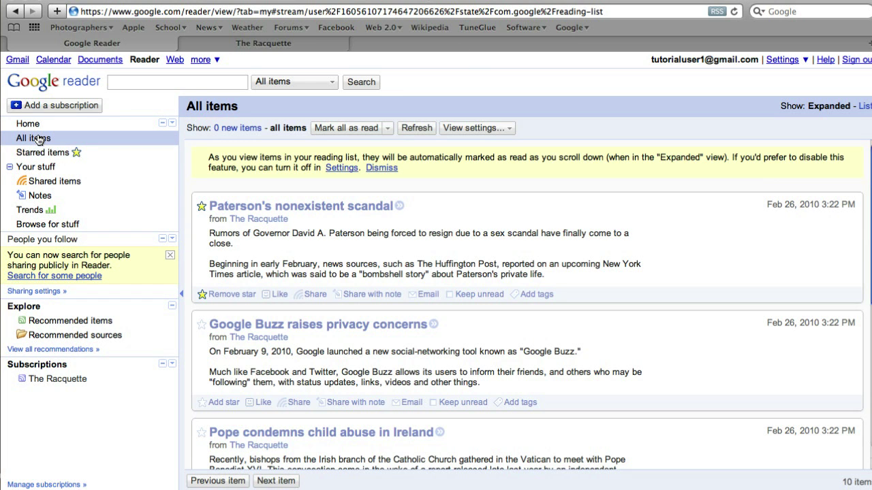
pyautogui.click(200, 297)
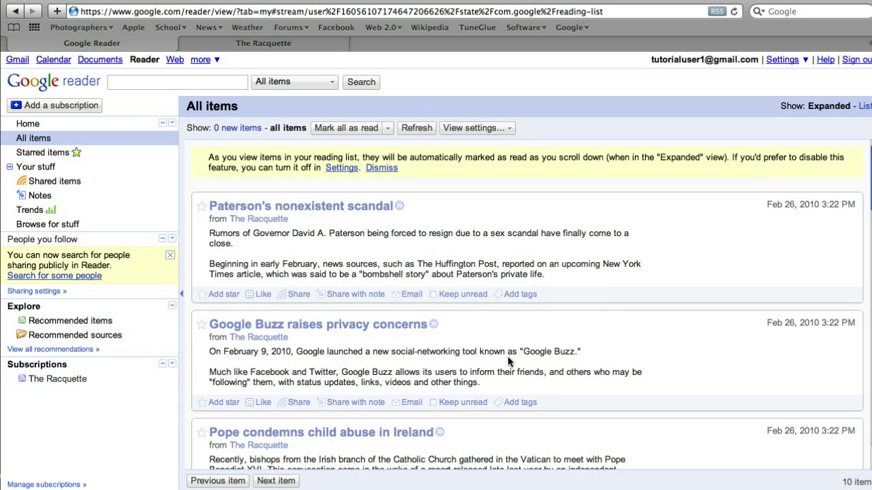
# Tag the 'SGA Weekly' article with SGA and view the SGA label's single item.
pyautogui.scroll(-1, 507, 358)
pyautogui.scroll(-10, 507, 360)
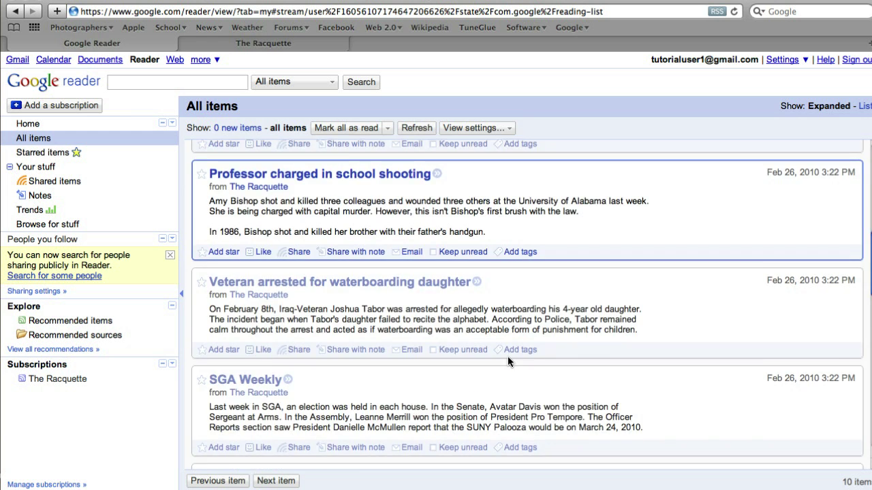
pyautogui.scroll(-1, 507, 361)
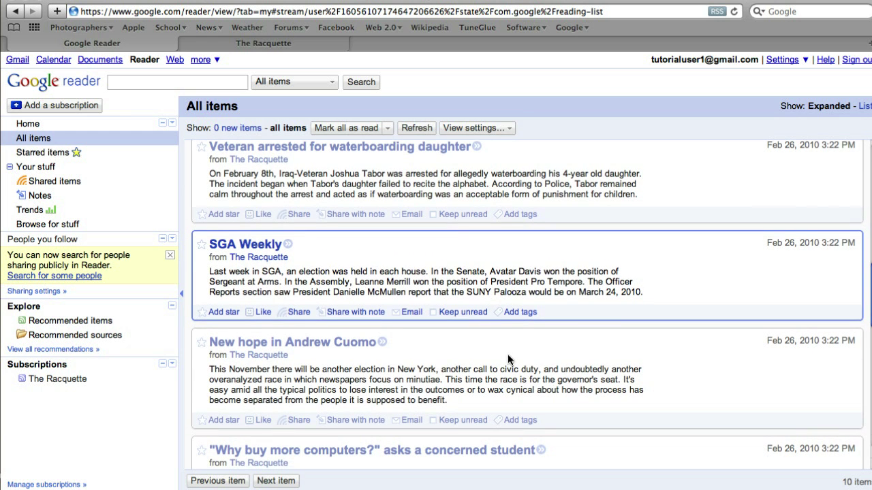
pyautogui.click(520, 312)
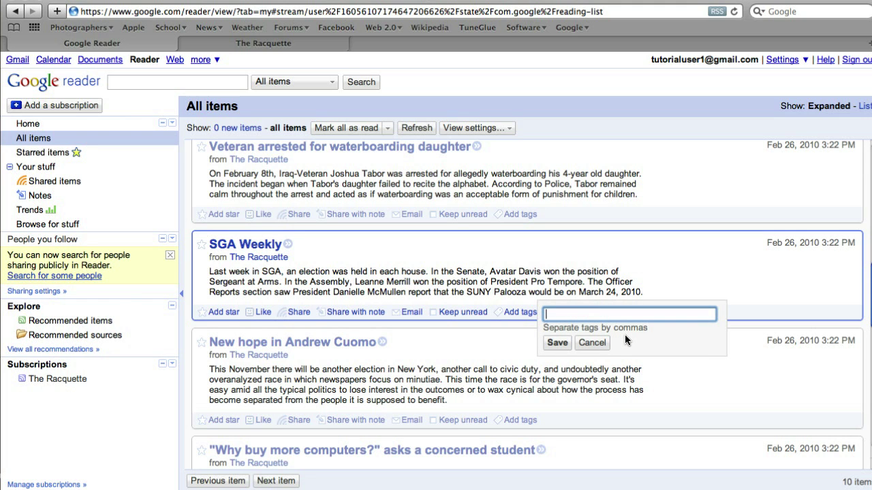
pyautogui.write('SGA')
pyautogui.click(556, 342)
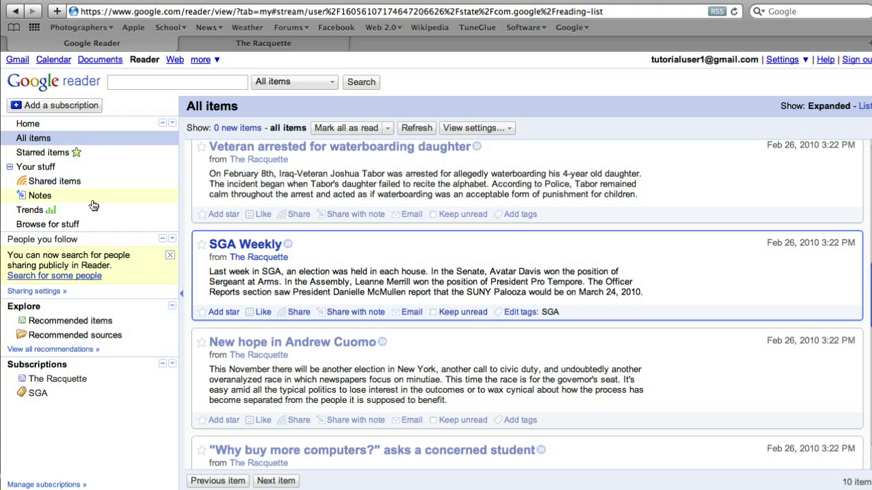
pyautogui.click(40, 396)
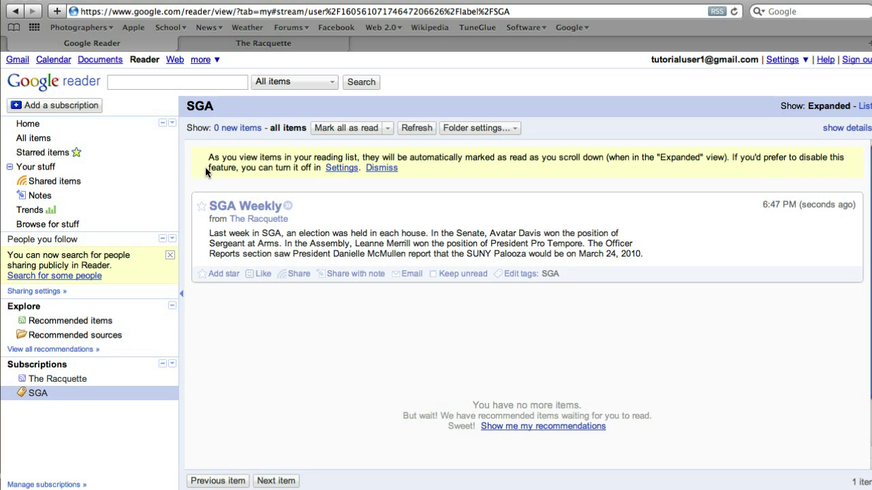
# Search all feed items for SGA, returning 37 results.
pyautogui.click(143, 80)
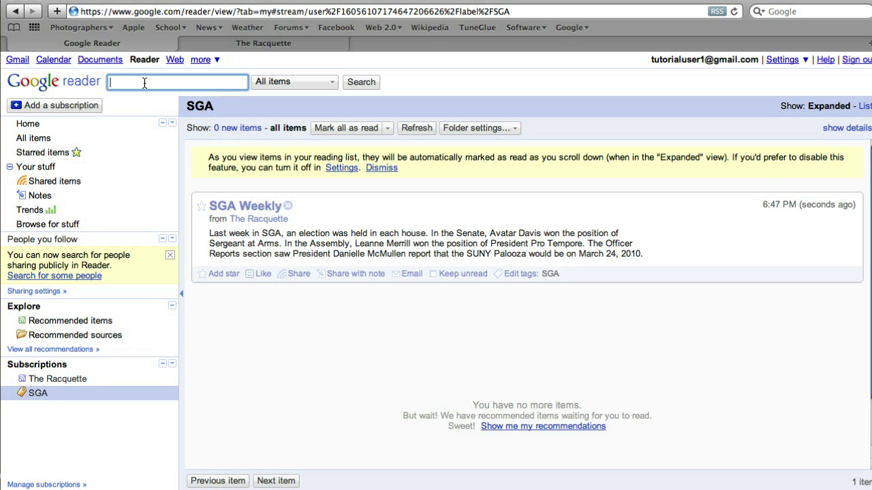
pyautogui.write('SGA')
pyautogui.press('Return')
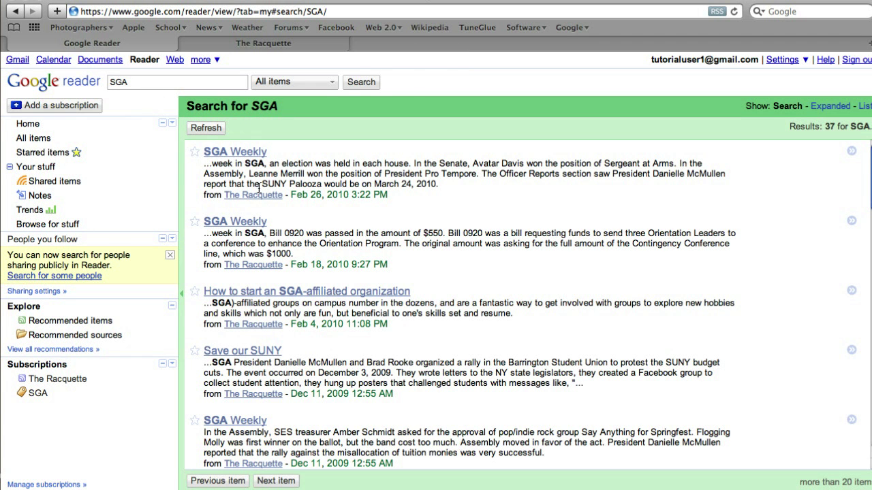
pyautogui.scroll(-3, 258, 189)
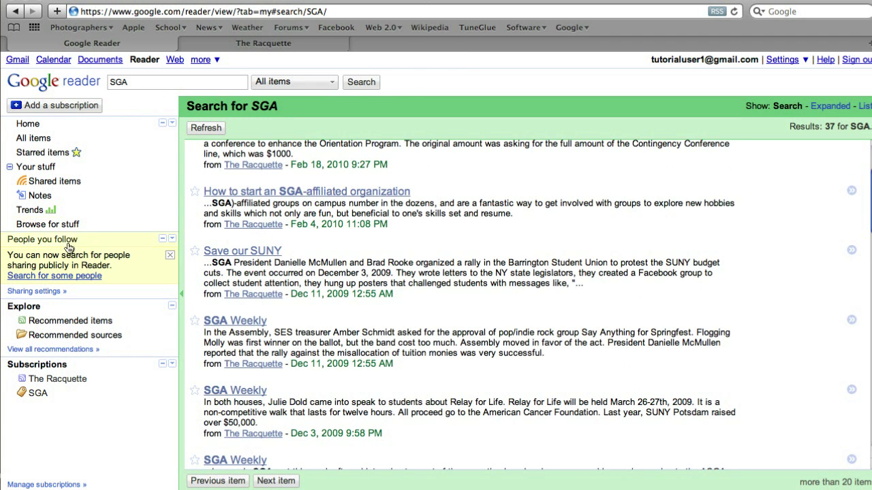
# Go through Your stuff and Starred items back to the All items list.
pyautogui.click(49, 166)
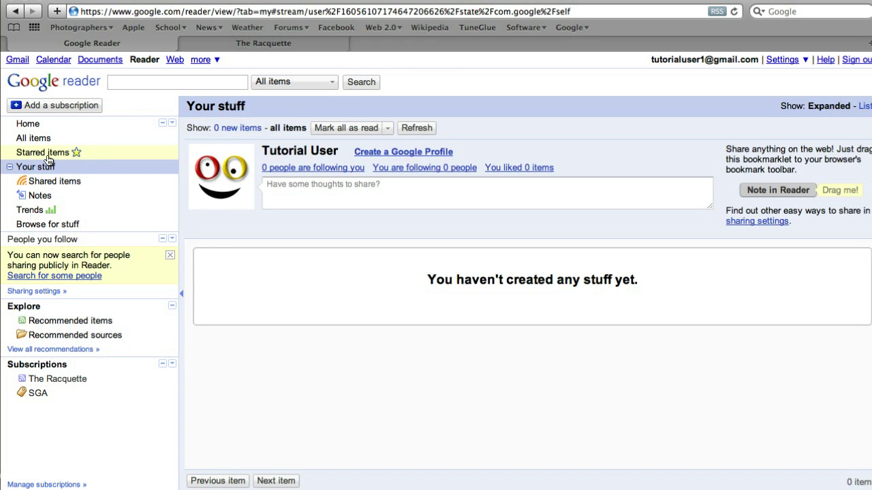
pyautogui.click(47, 154)
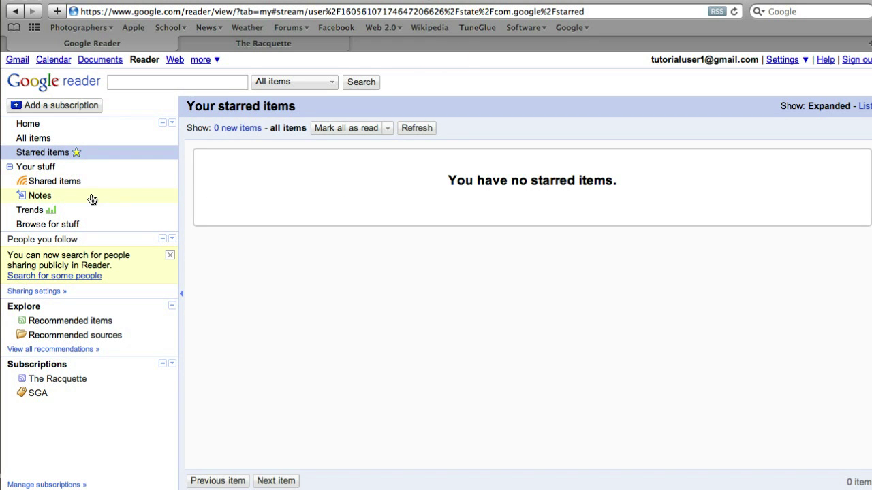
pyautogui.click(48, 139)
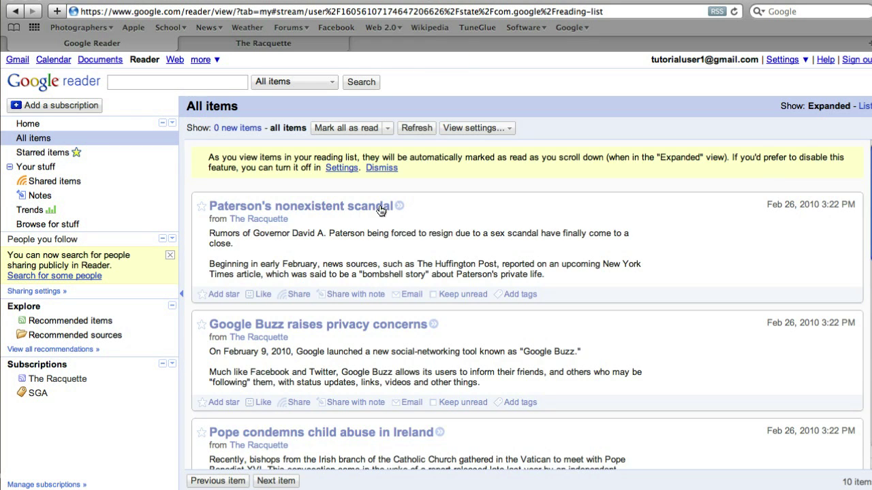
pyautogui.scroll(-1, 378, 208)
pyautogui.scroll(-6, 379, 208)
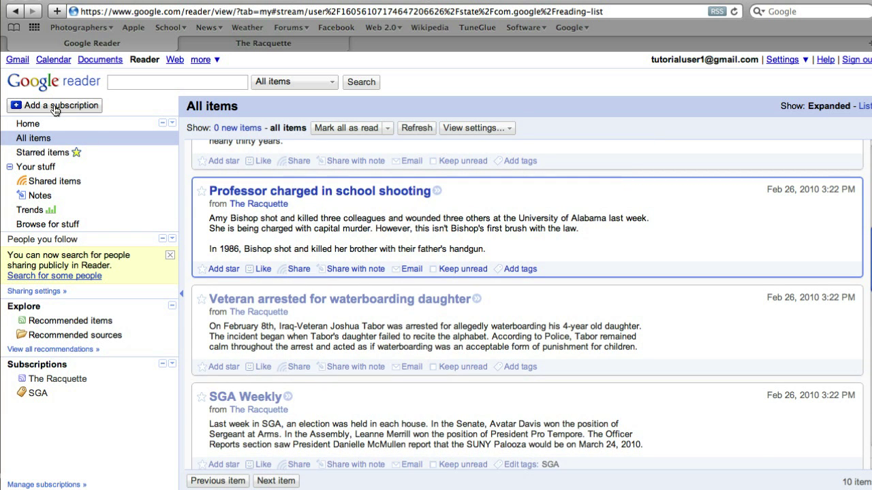
# Rename The Racquette subscription to 'SUNY Potsdam NEWSPAPER' in Manage subscriptions, then return home.
pyautogui.click(61, 484)
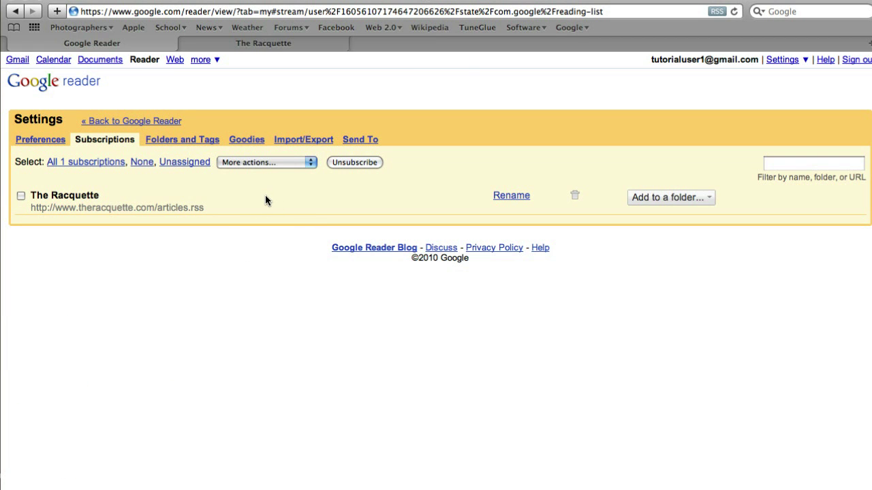
pyautogui.click(508, 196)
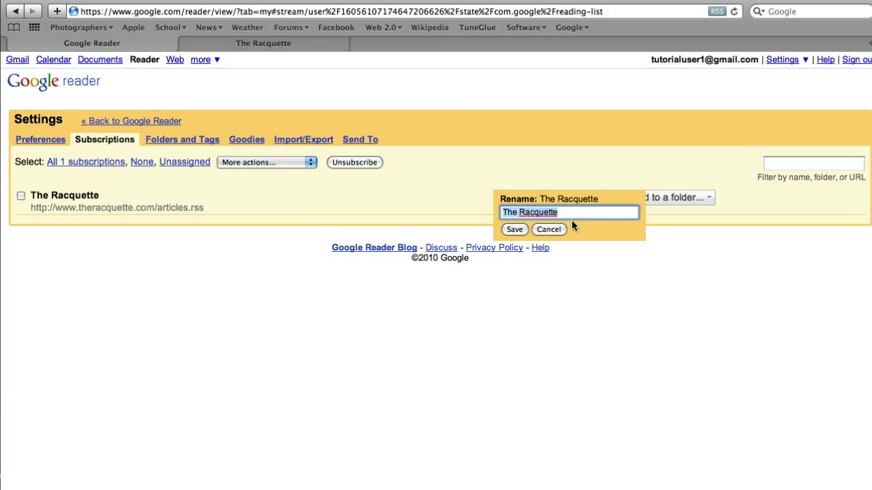
pyautogui.write('SUNY Pot')
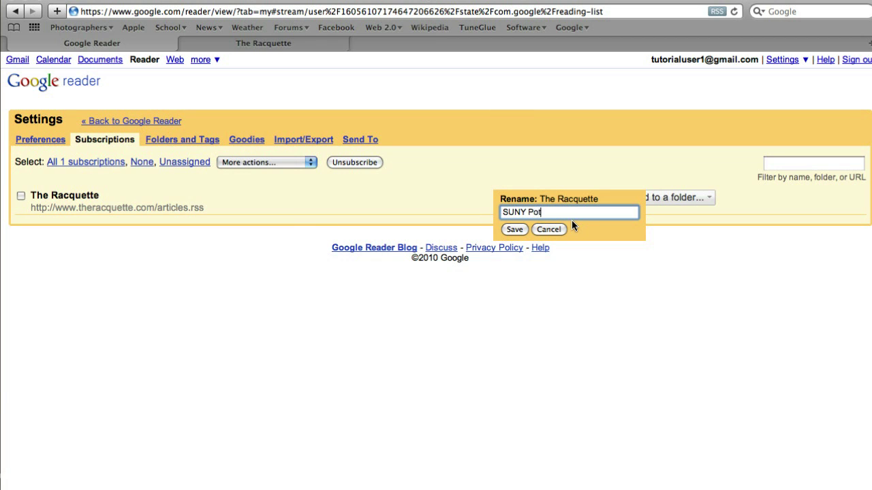
pyautogui.write('sdam NEWSPAPER')
pyautogui.press('Return')
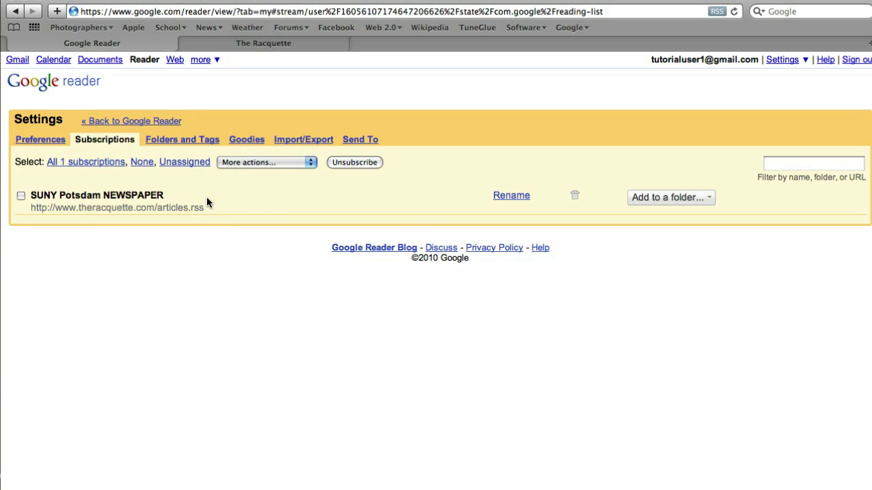
pyautogui.click(49, 87)
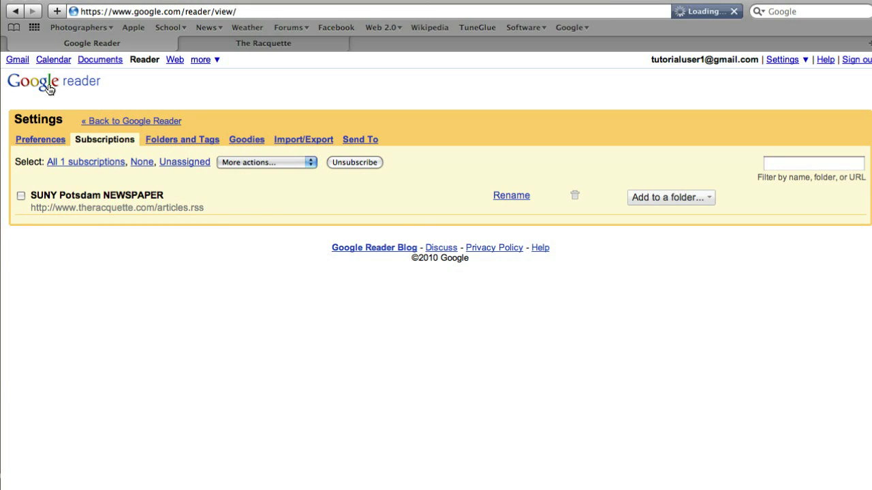